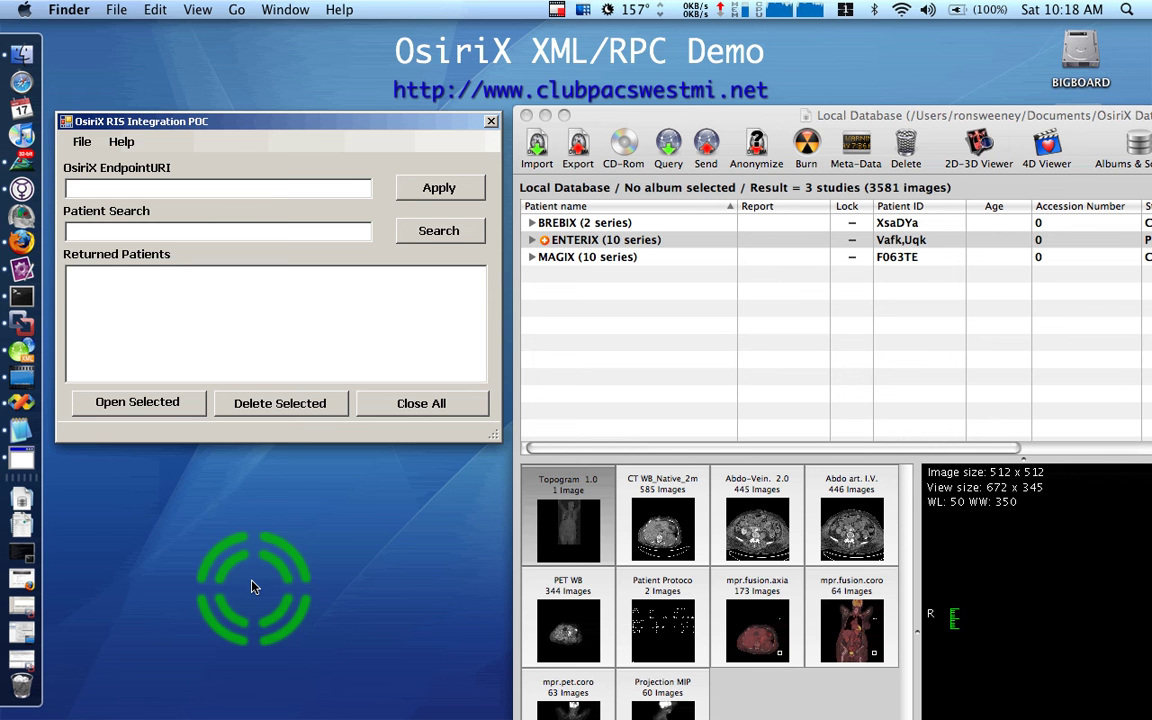
Step: Bring the empty OsiriX RIS Integration POC client window to the front
{"action": "left_click", "coordinate": [253, 128]}
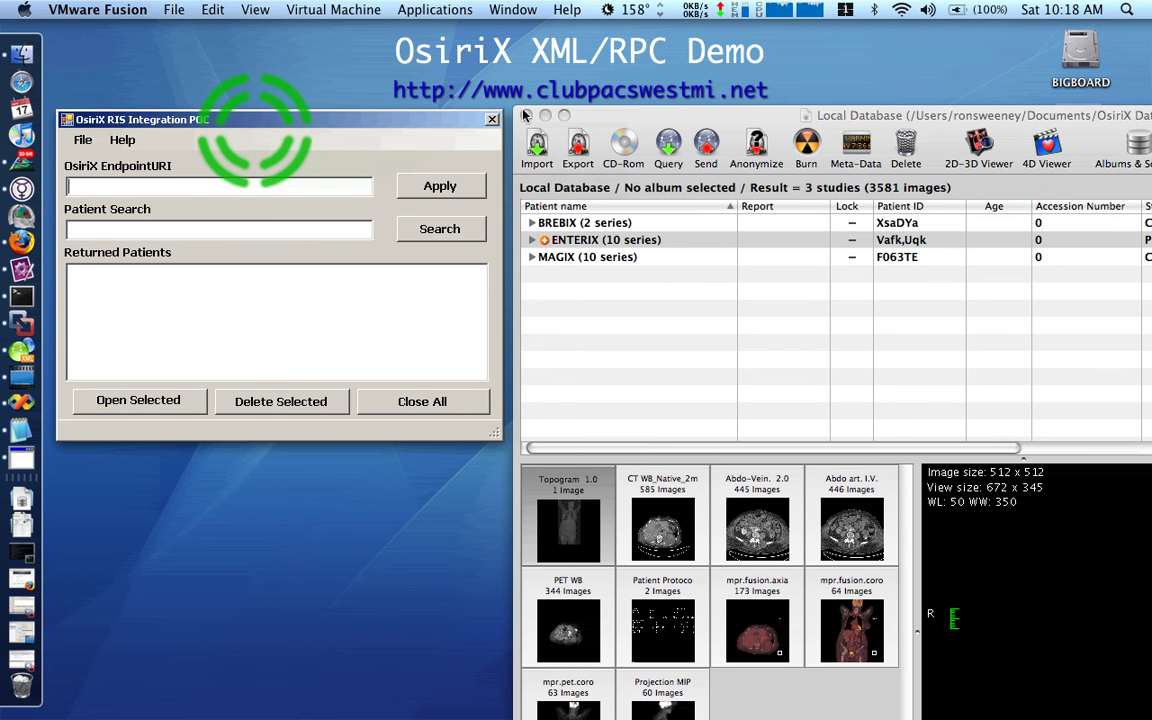
{"action": "left_click", "coordinate": [617, 118]}
{"action": "left_click", "coordinate": [68, 9]}
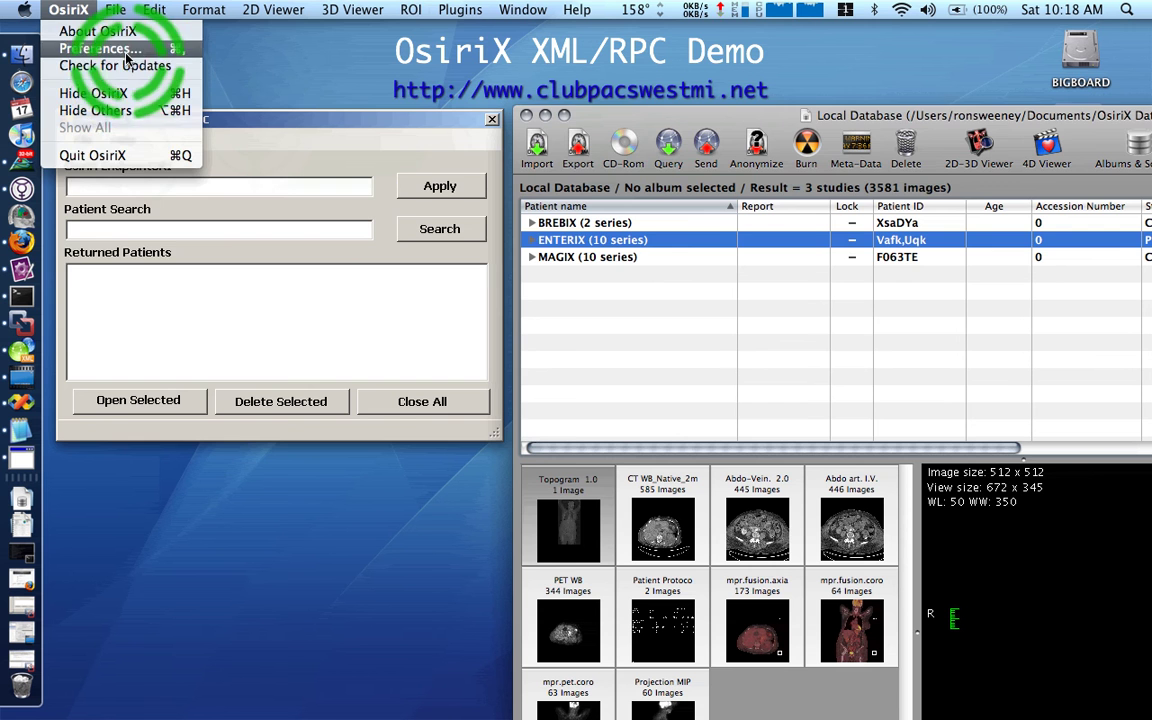
{"action": "left_click", "coordinate": [100, 48]}
{"action": "left_click", "coordinate": [95, 278]}
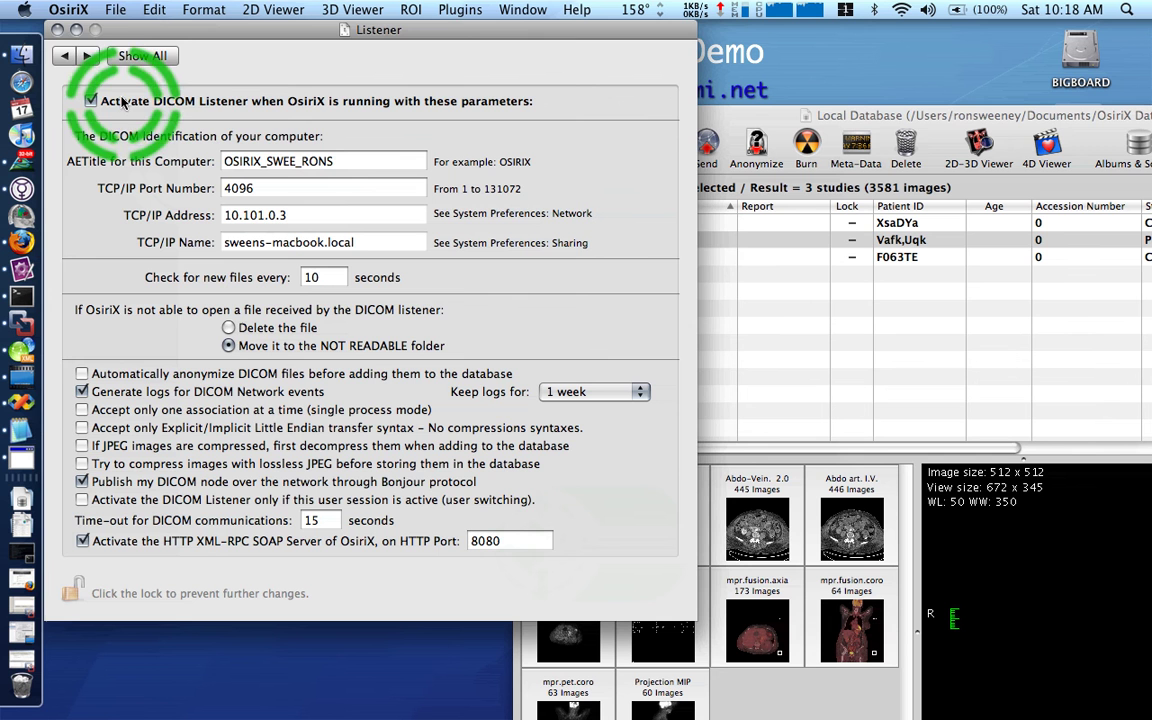
{"action": "left_click", "coordinate": [118, 55]}
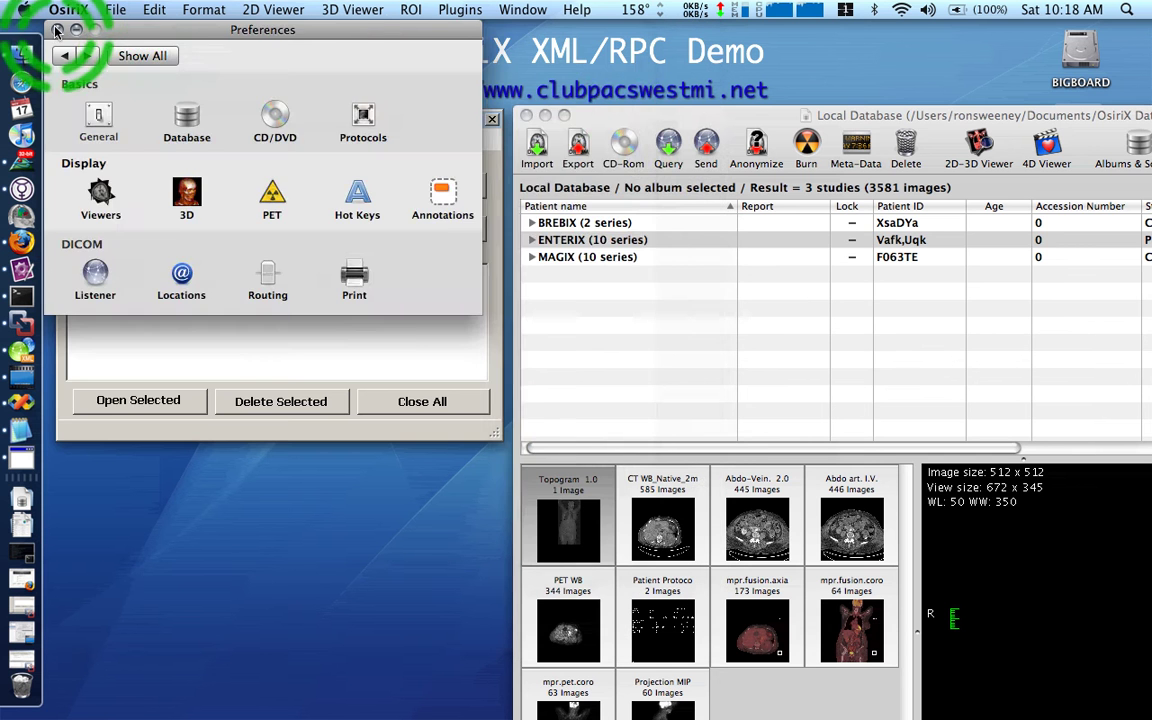
{"action": "left_click", "coordinate": [56, 30]}
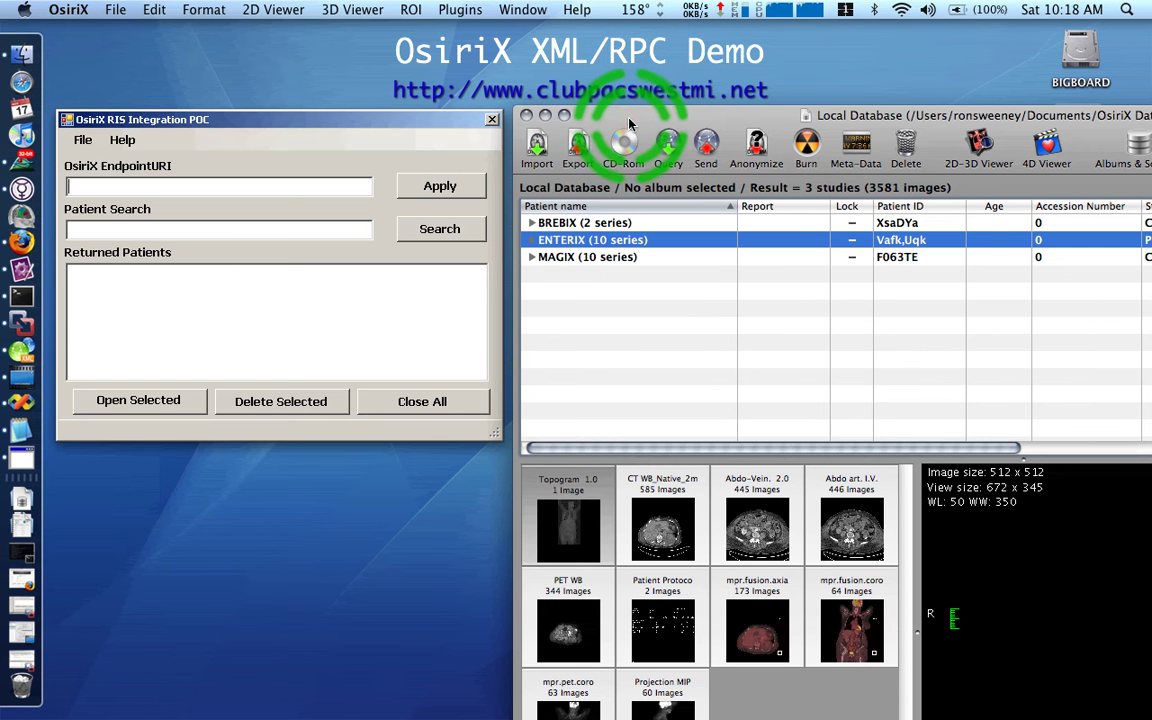
{"action": "left_click", "coordinate": [612, 223]}
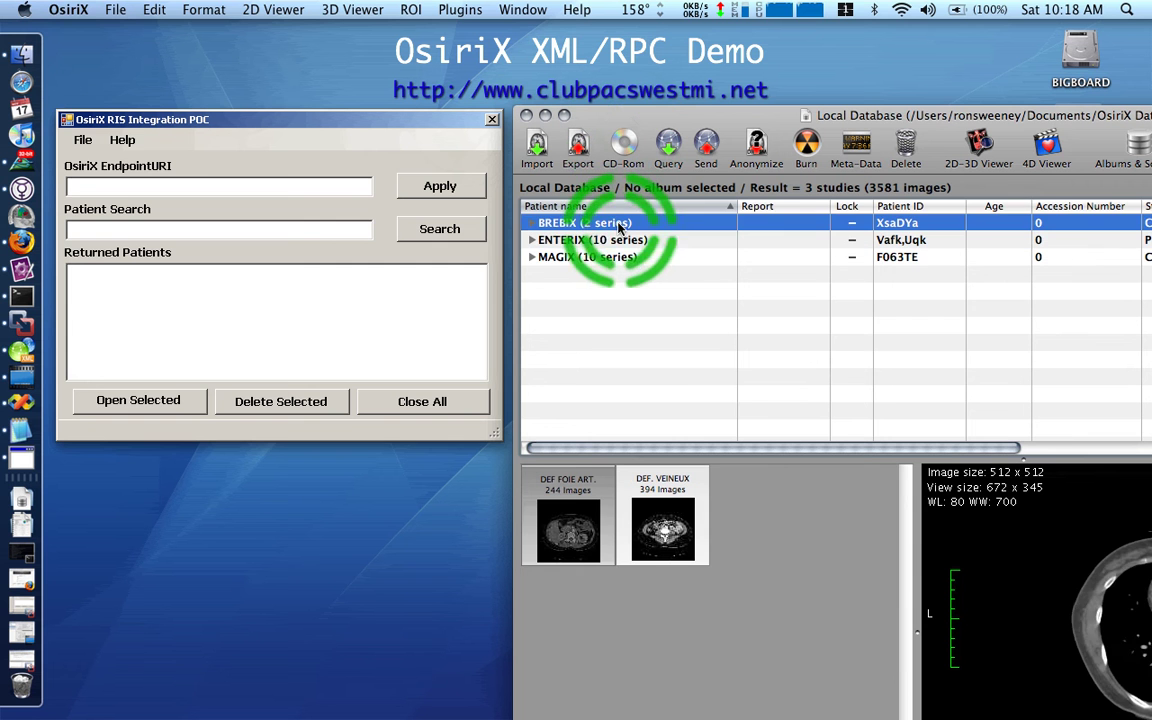
{"action": "left_click", "coordinate": [334, 141]}
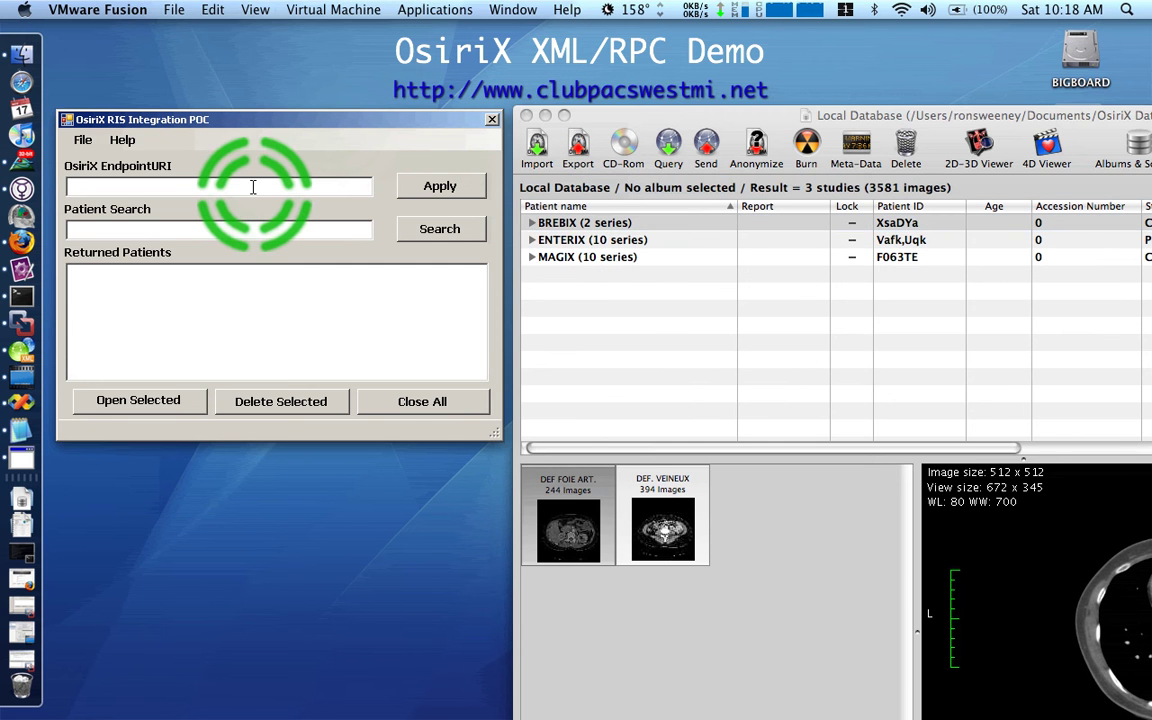
{"action": "type", "text": "http:"}
{"action": "type", "text": "//10.101.0"}
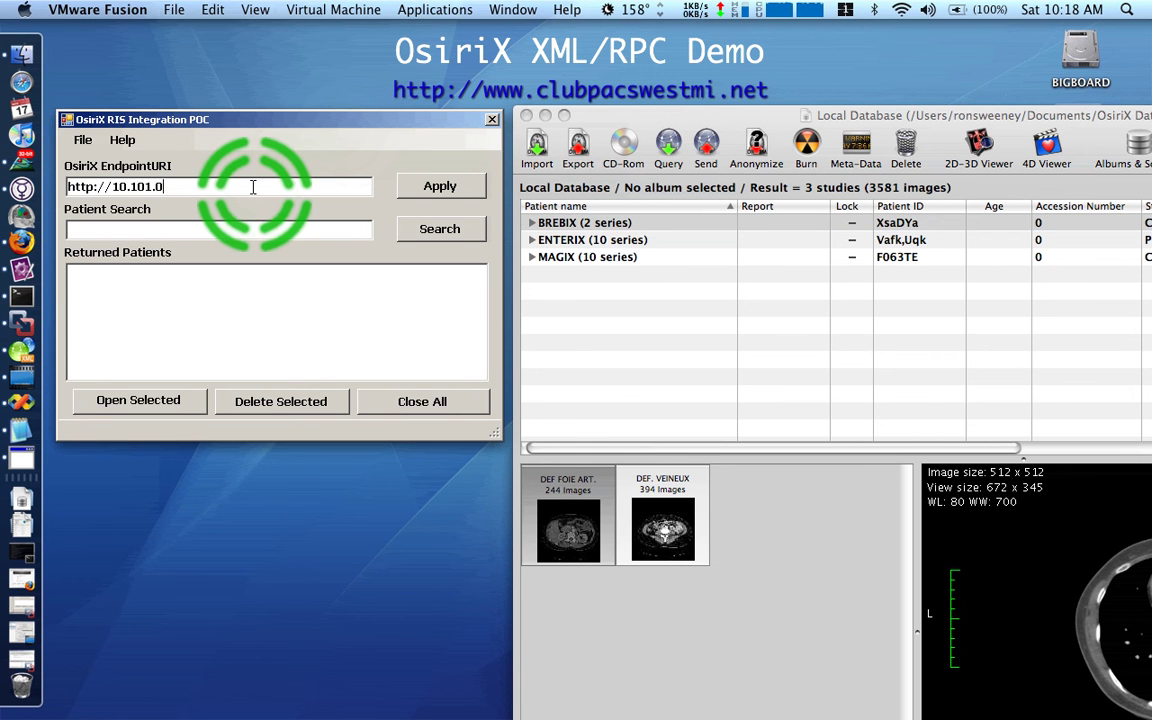
{"action": "type", "text": ".3:8080"}
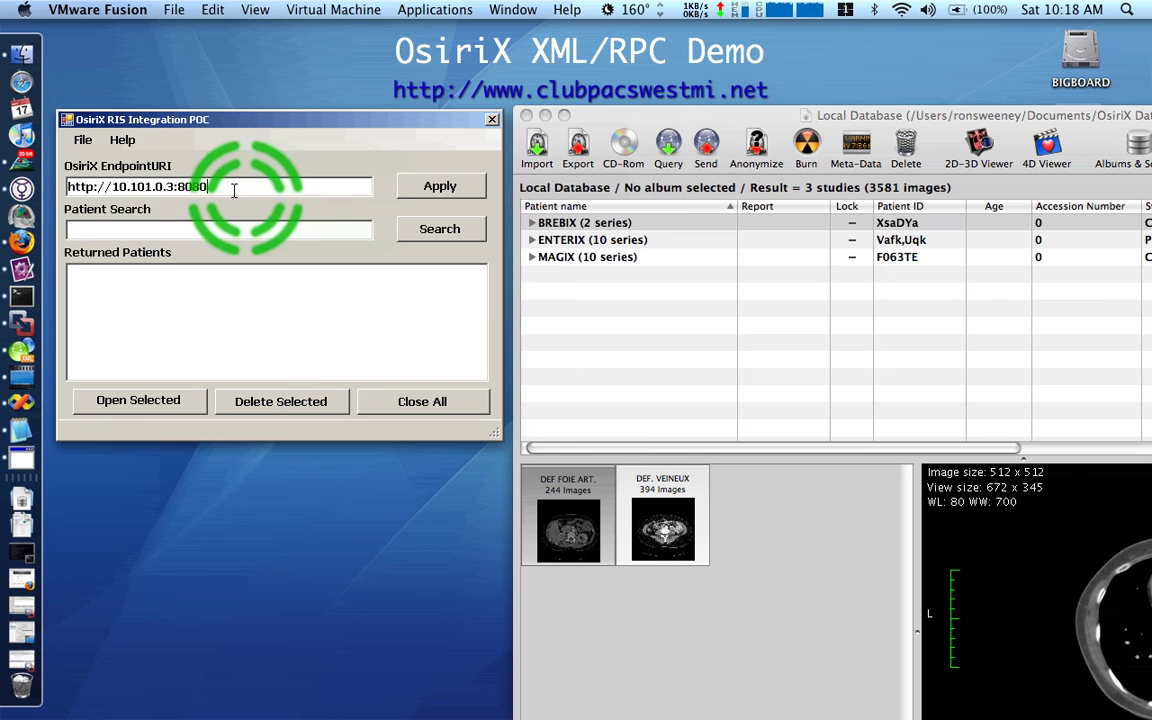
{"action": "left_click_drag", "start_coordinate": [236, 188], "coordinate": [40, 200]}
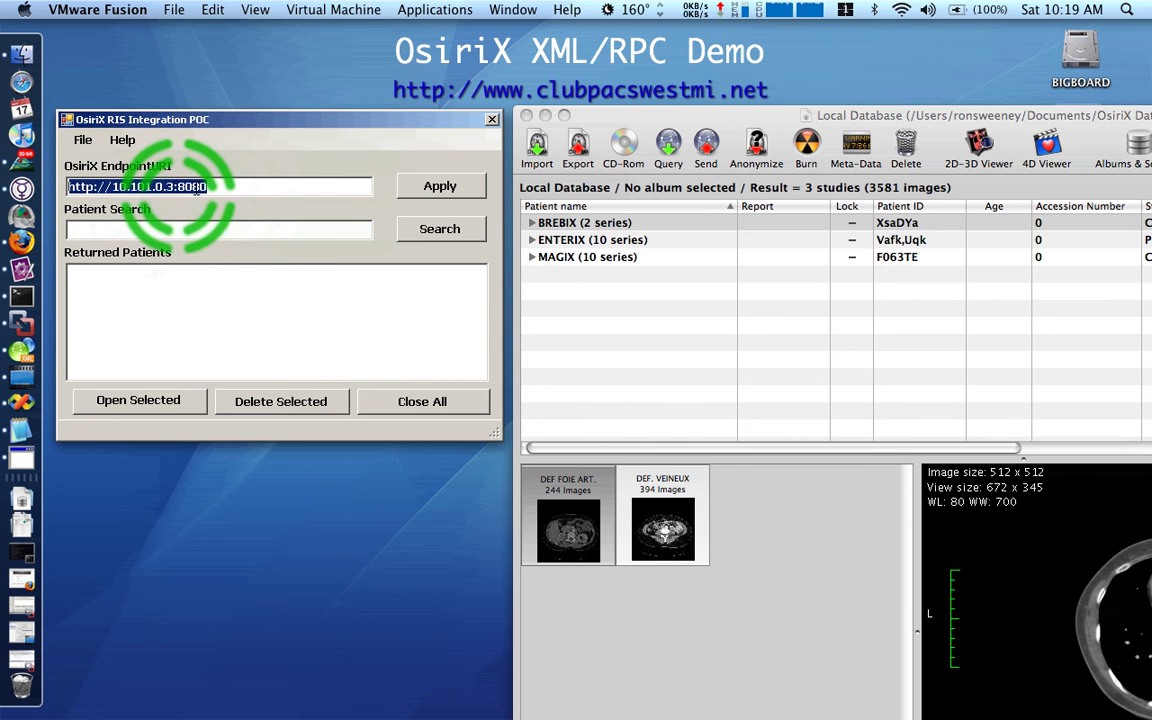
{"action": "left_click", "coordinate": [427, 190]}
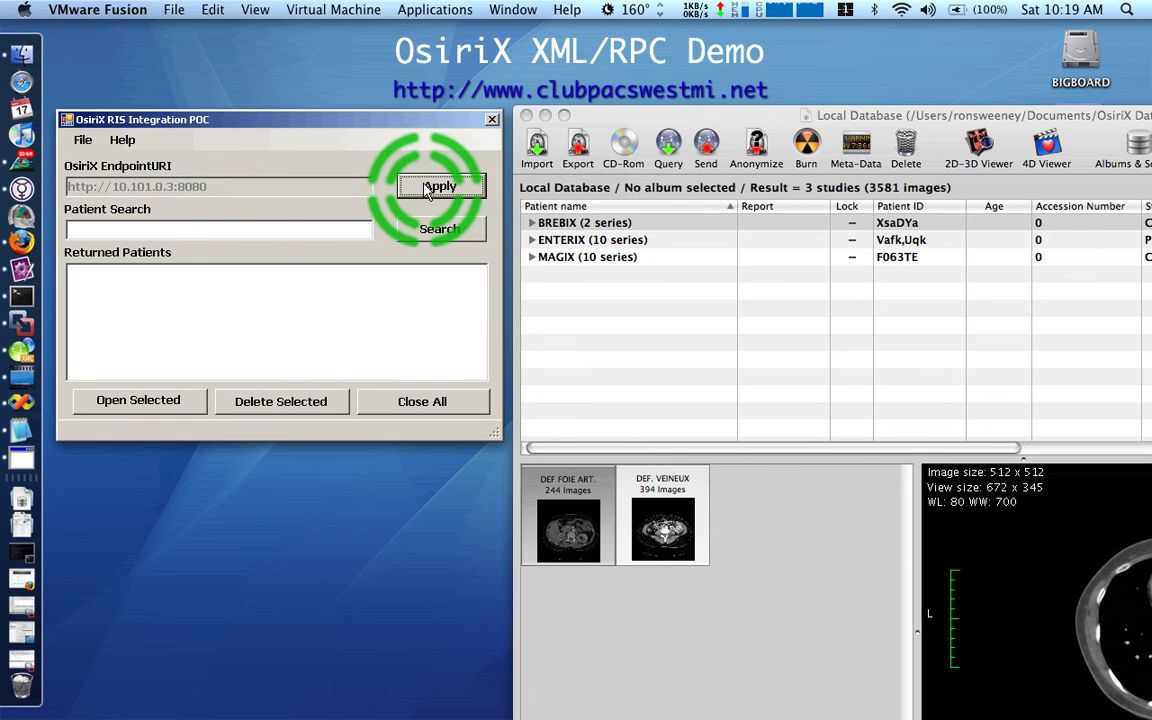
{"action": "left_click", "coordinate": [232, 226]}
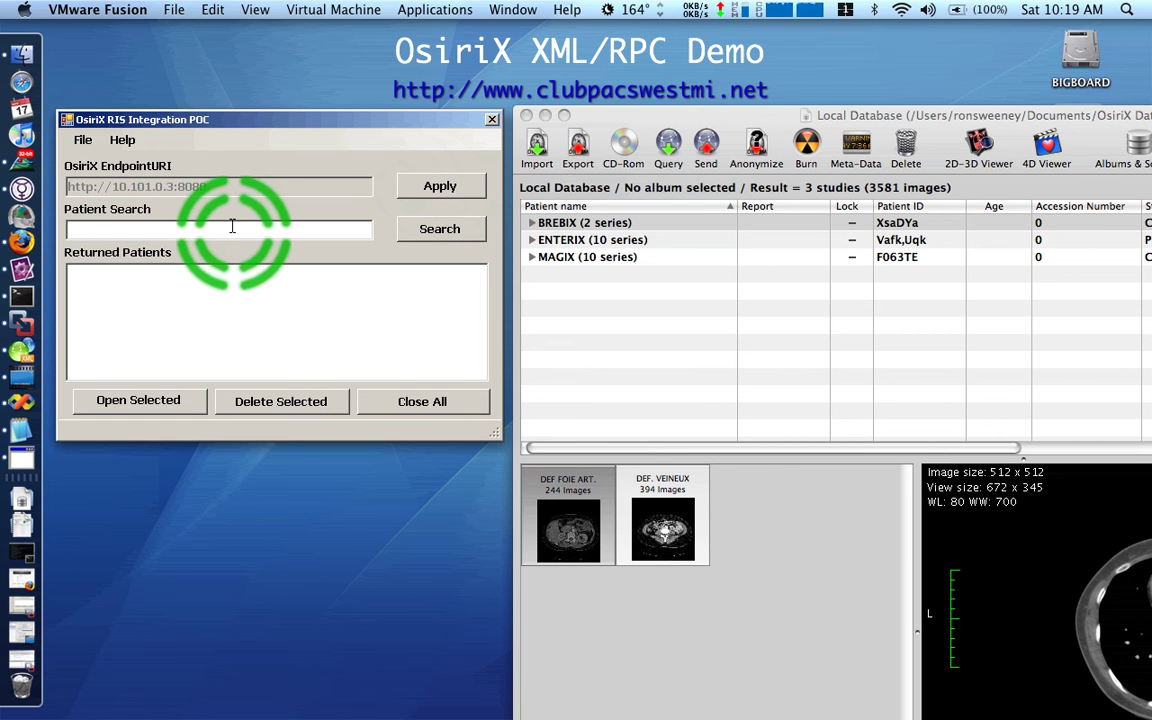
{"action": "type", "text": "BREBIX"}
{"action": "left_click", "coordinate": [432, 229]}
{"action": "left_click", "coordinate": [387, 381]}
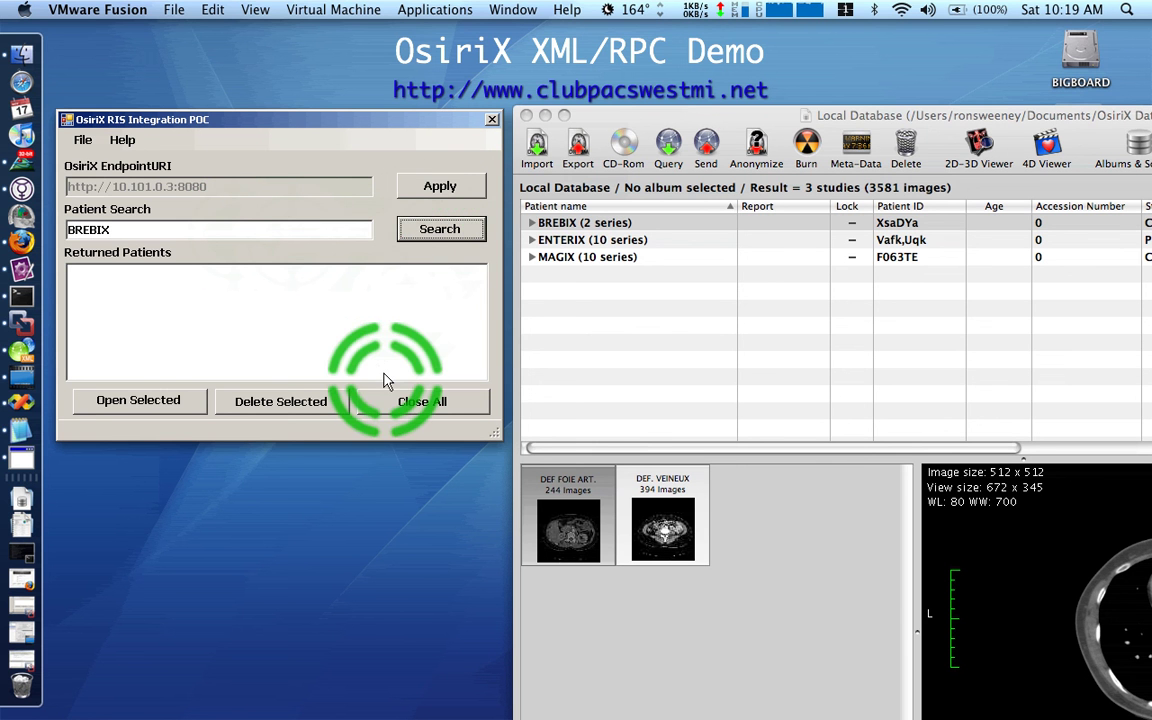
{"action": "left_click", "coordinate": [111, 279]}
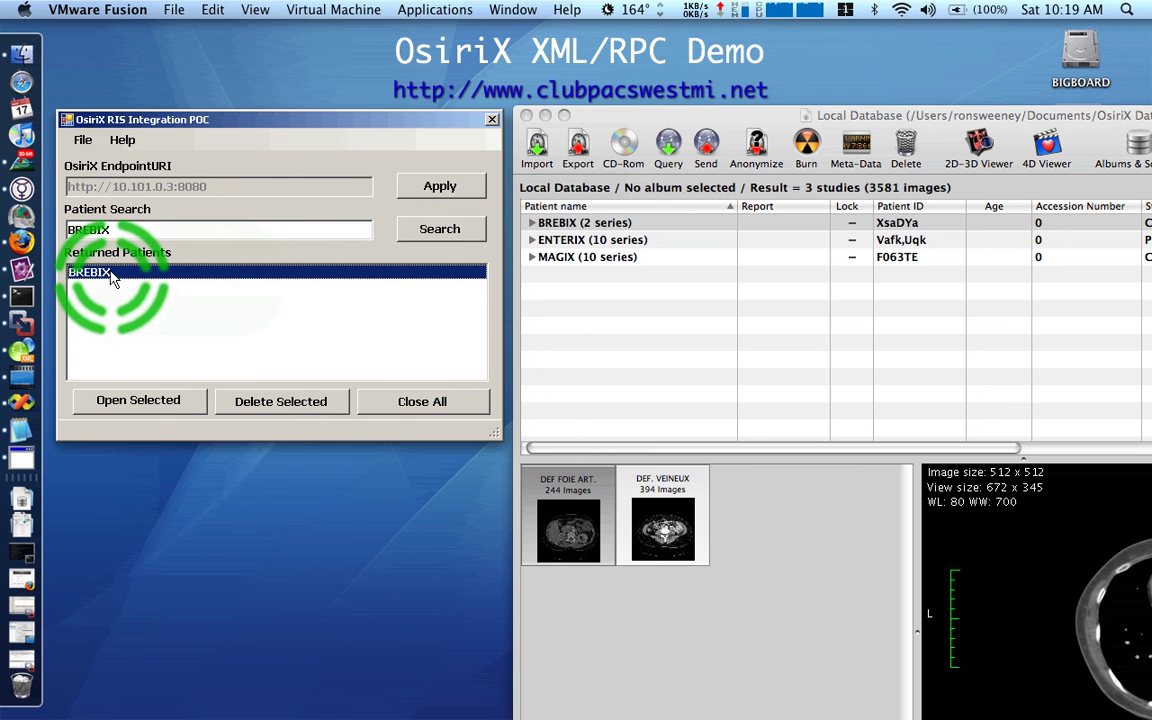
Step: Replace the search term with MAGIX and search again
{"action": "left_click", "coordinate": [132, 229]}
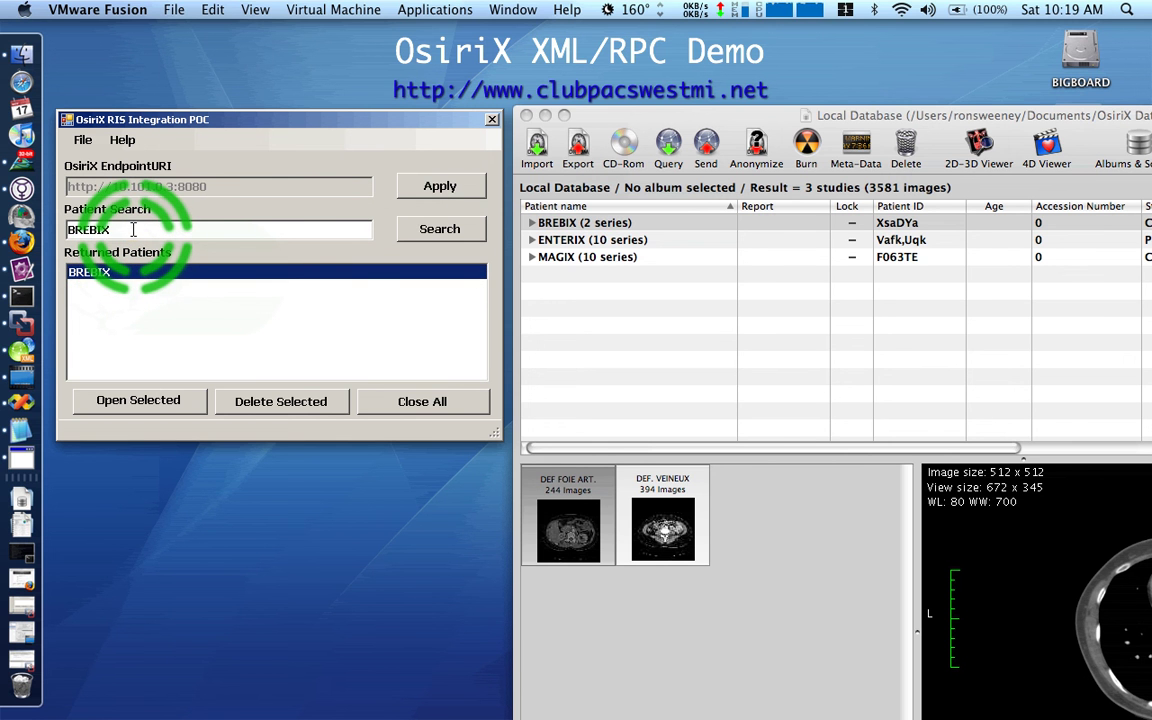
{"action": "double_click", "coordinate": [132, 229]}
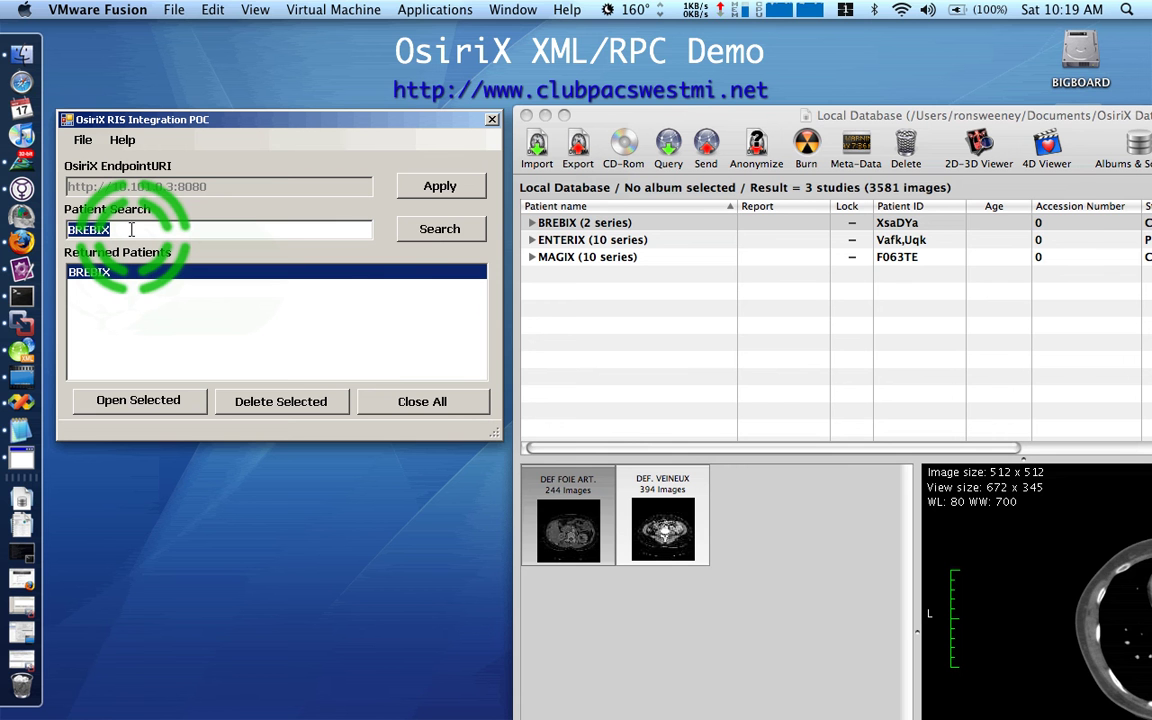
{"action": "type", "text": "MAGIX"}
{"action": "left_click", "coordinate": [437, 229]}
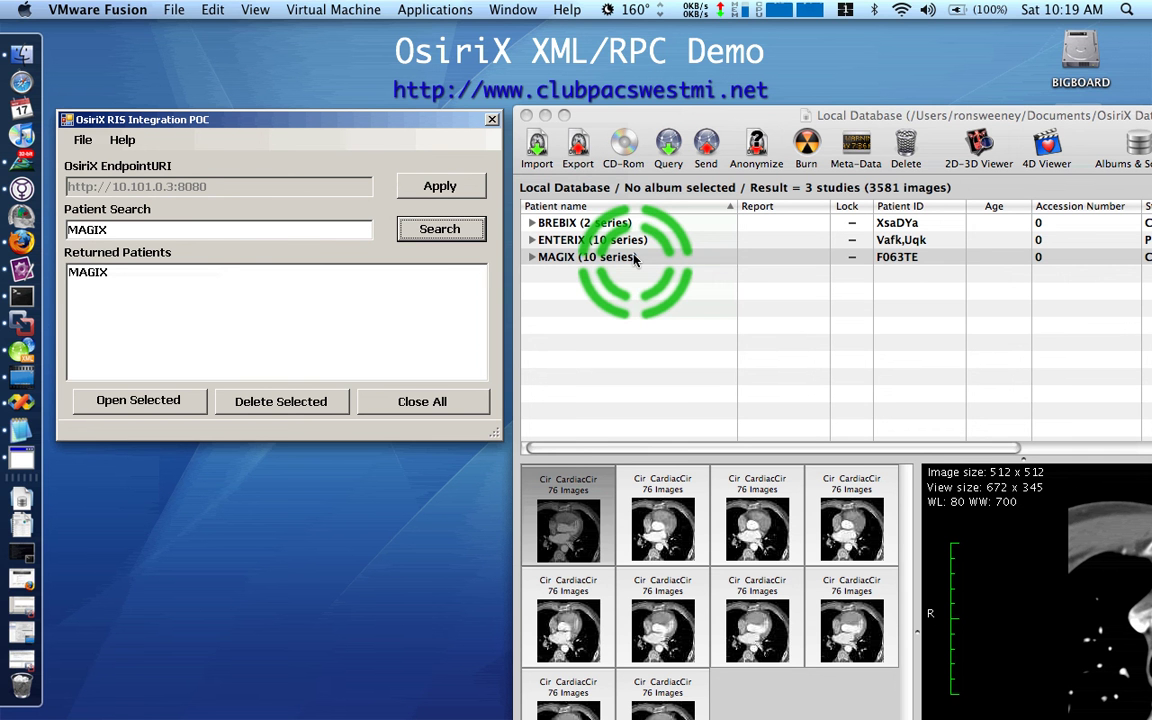
Step: Search for patient ENTERIX, then clear the search term
{"action": "left_click", "coordinate": [169, 227]}
{"action": "double_click", "coordinate": [168, 230]}
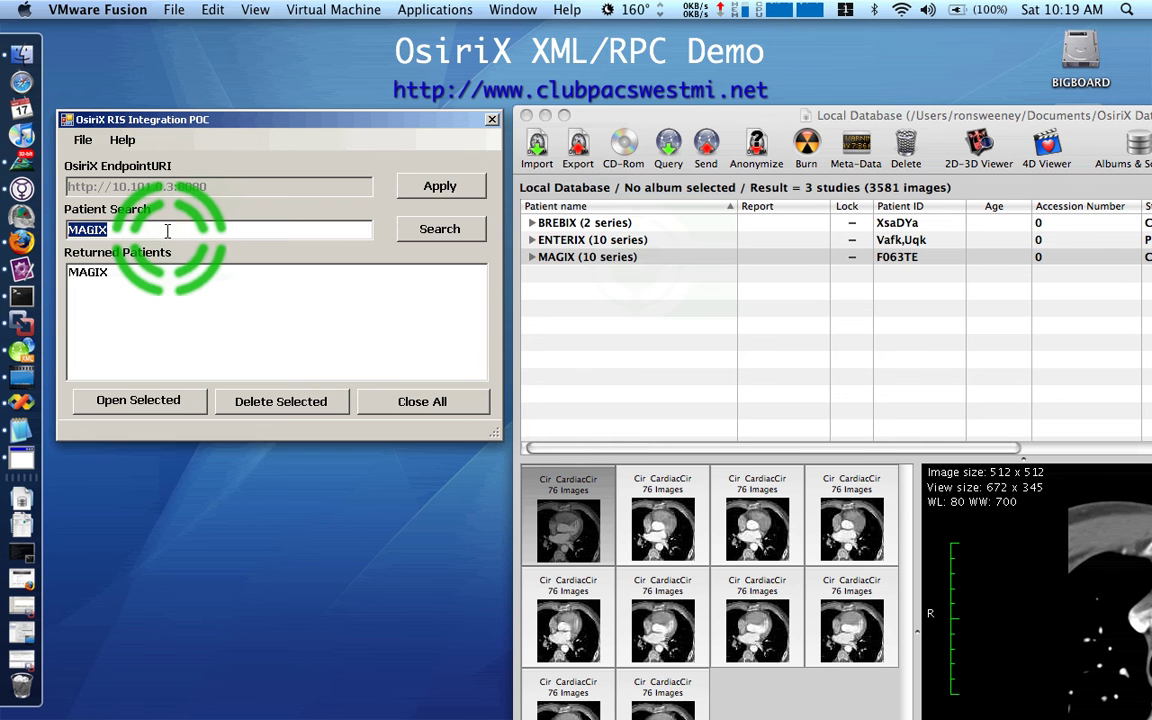
{"action": "type", "text": "ENTE"}
{"action": "type", "text": "RIX"}
{"action": "left_click", "coordinate": [432, 229]}
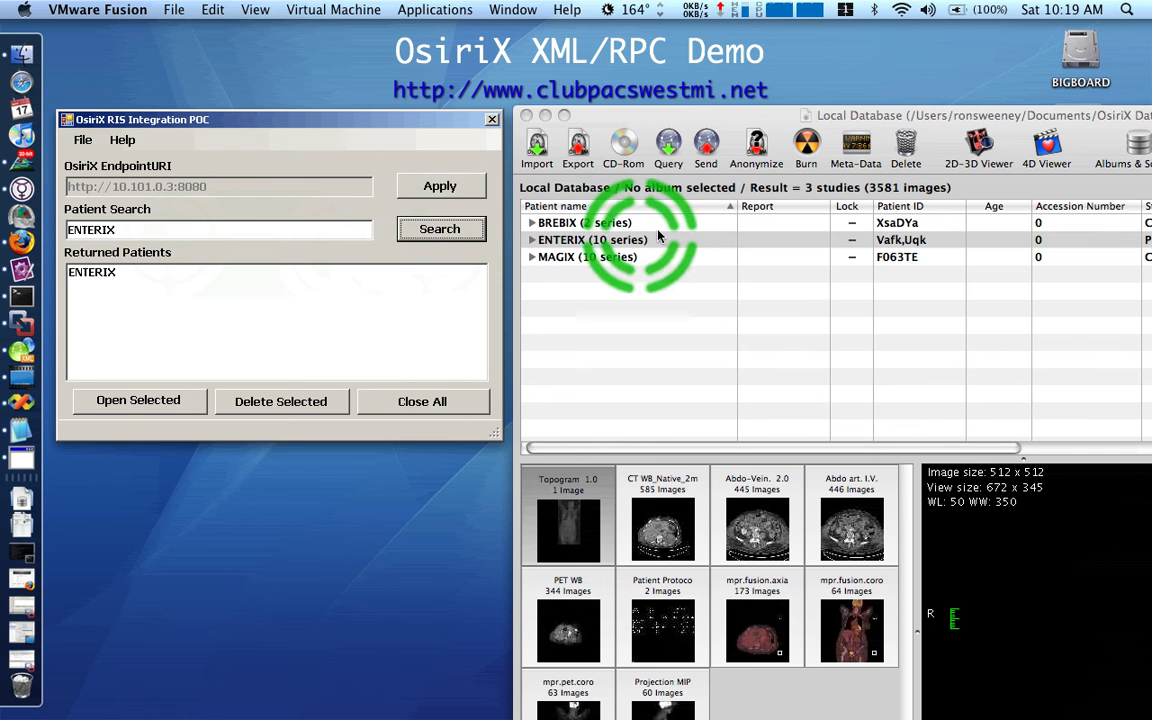
{"action": "double_click", "coordinate": [313, 233]}
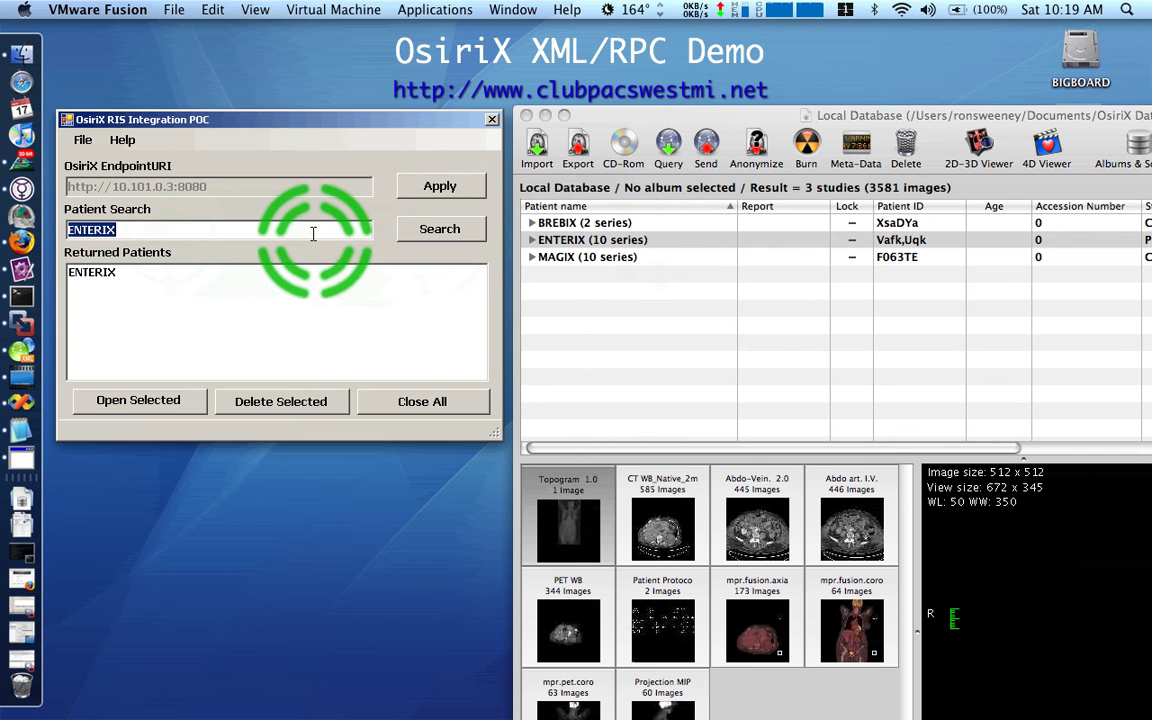
{"action": "key", "text": "BackSpace"}
Step: Search for patients matching X and select BREBIX from the three results
{"action": "type", "text": "X"}
{"action": "left_click", "coordinate": [445, 230]}
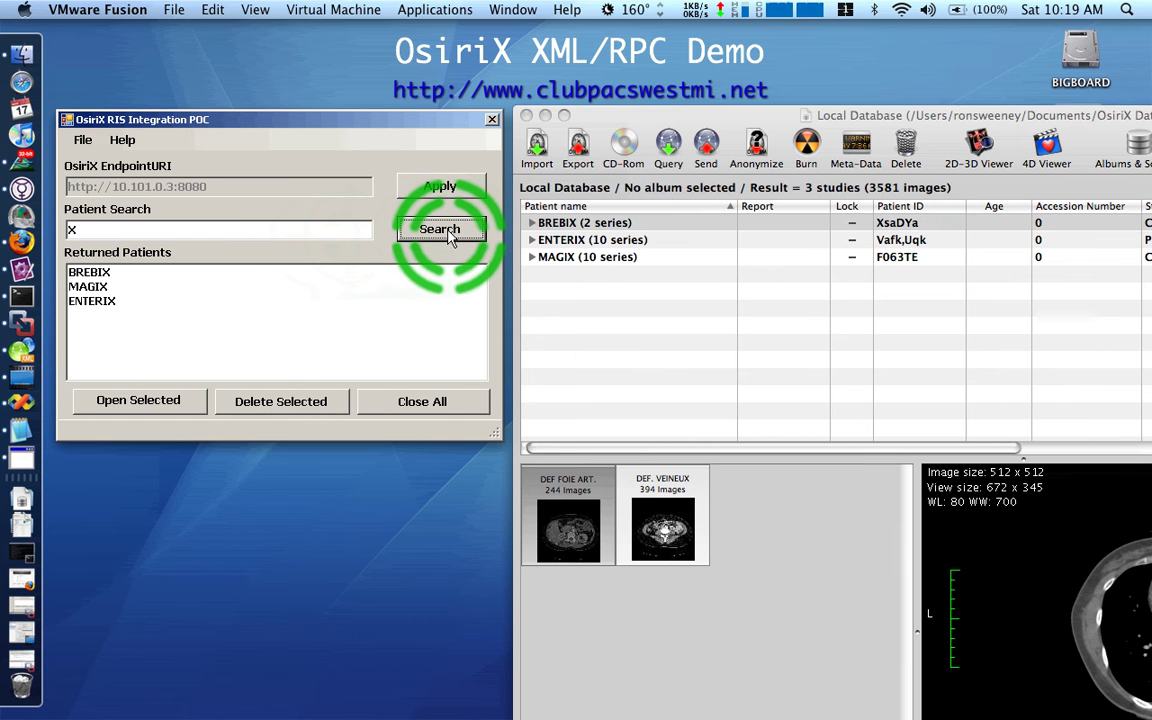
{"action": "left_click_drag", "start_coordinate": [180, 288], "coordinate": [108, 283]}
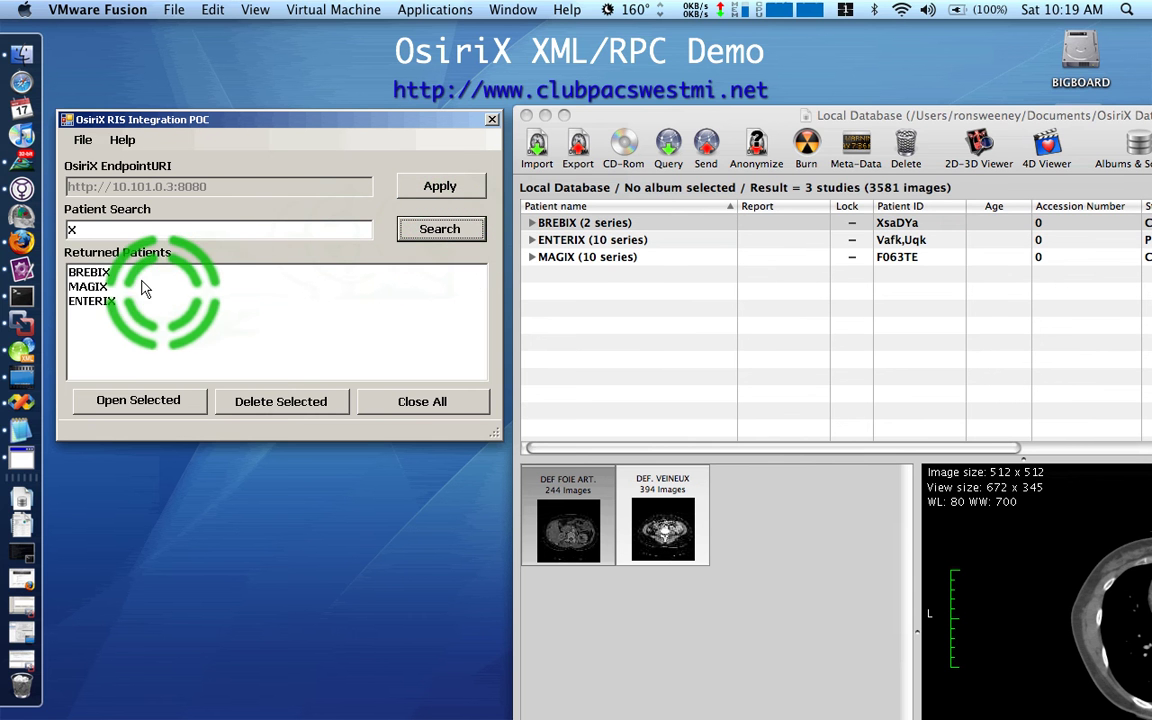
{"action": "left_click", "coordinate": [106, 279]}
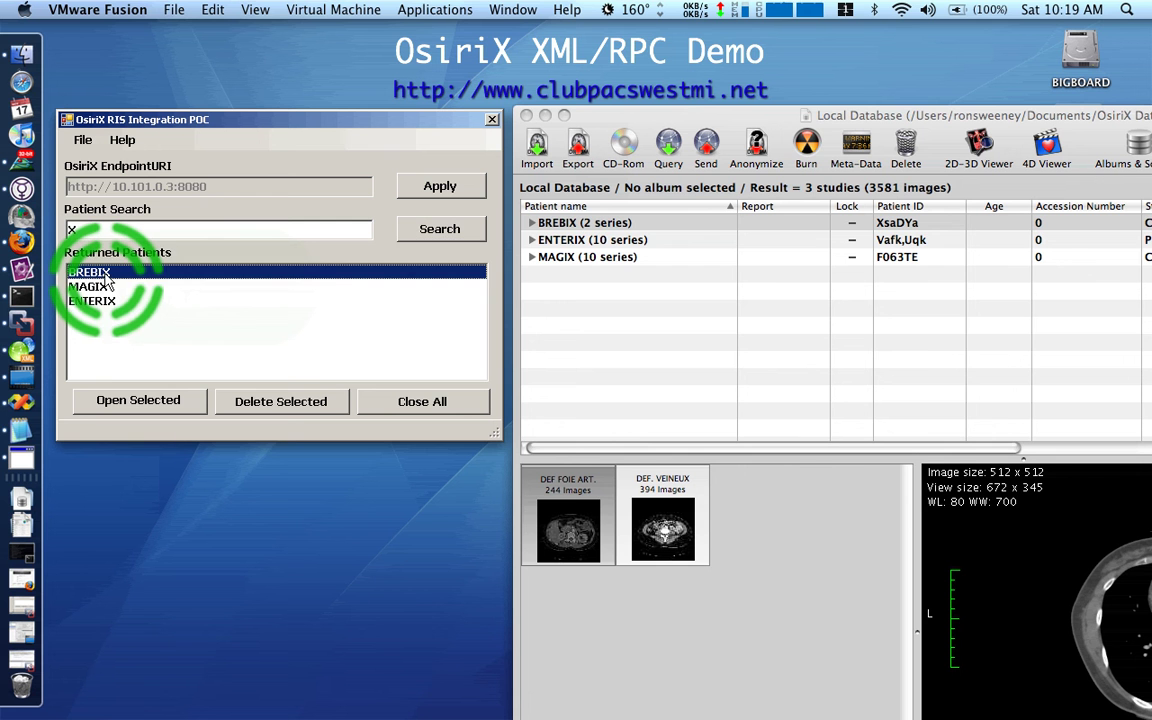
Step: Open BREBIX's DEF FOIE ART. CT study in the OsiriX viewer
{"action": "left_click", "coordinate": [131, 404]}
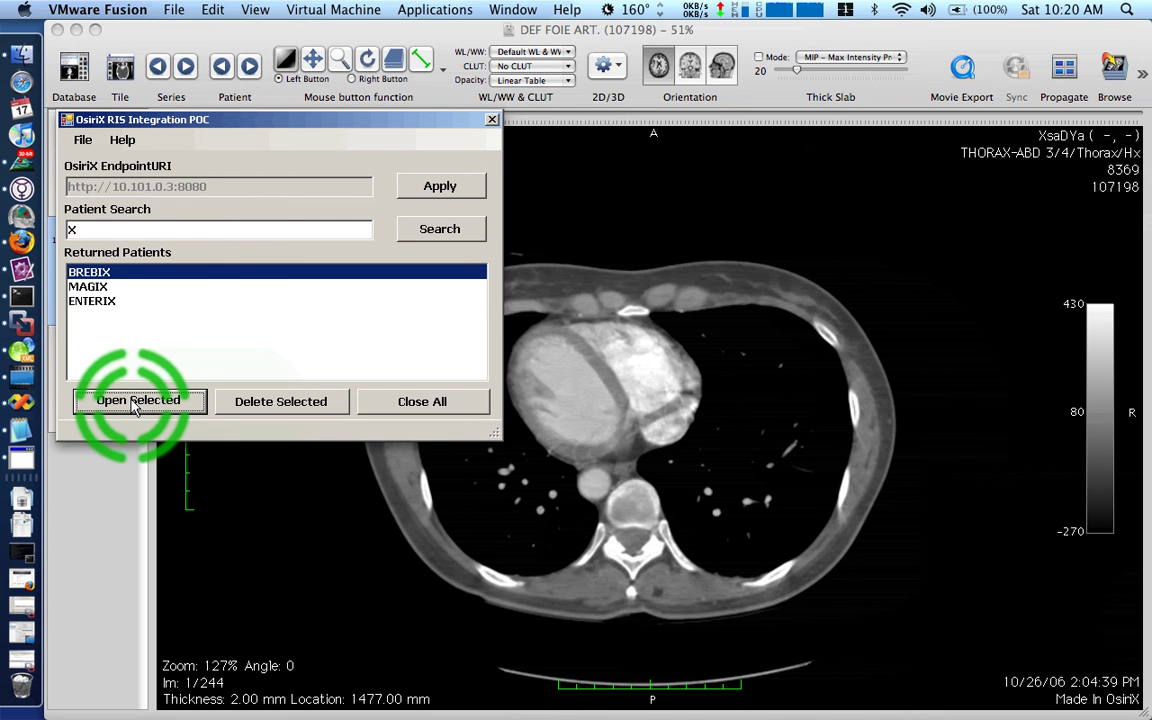
{"action": "left_click", "coordinate": [135, 229]}
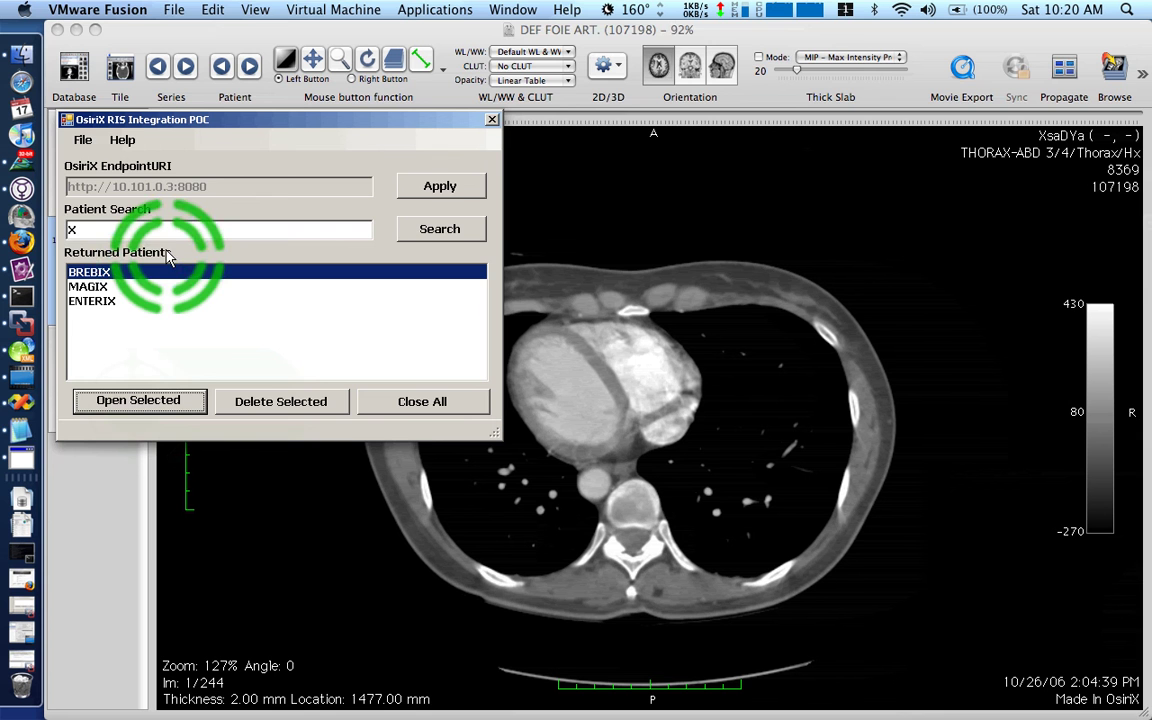
{"action": "left_click", "coordinate": [415, 175]}
{"action": "left_click", "coordinate": [578, 170]}
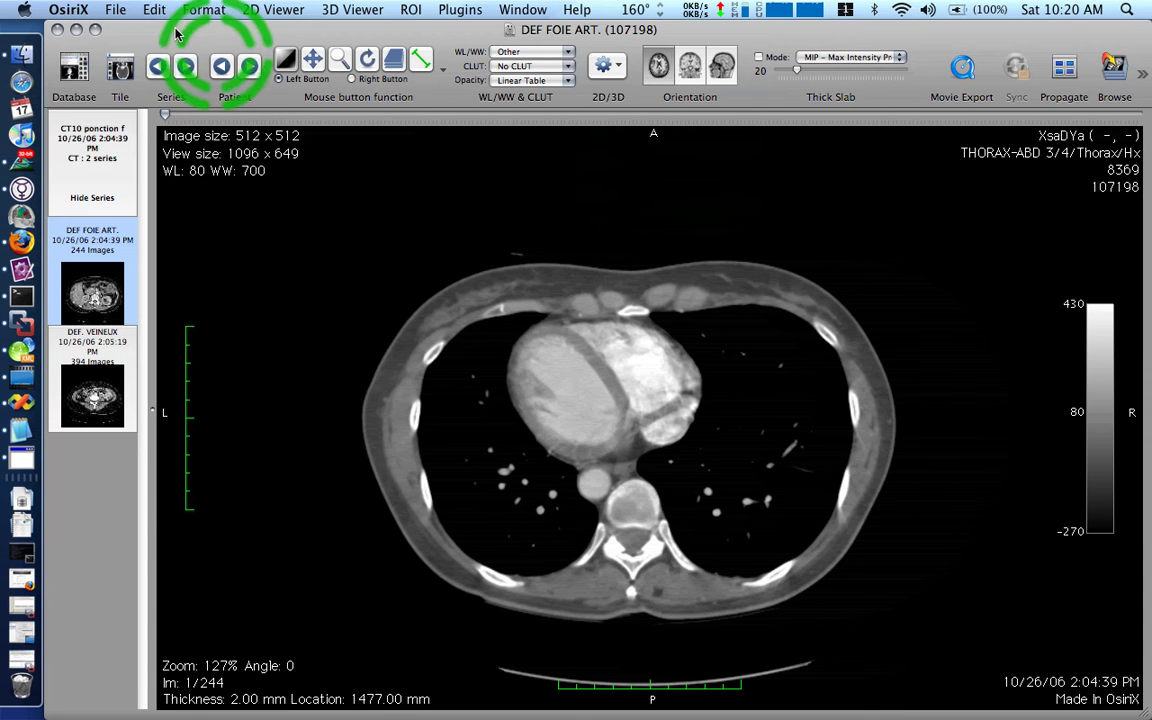
Step: Close the BREBIX viewer and open MAGIX's study in OsiriX
{"action": "left_click", "coordinate": [57, 30]}
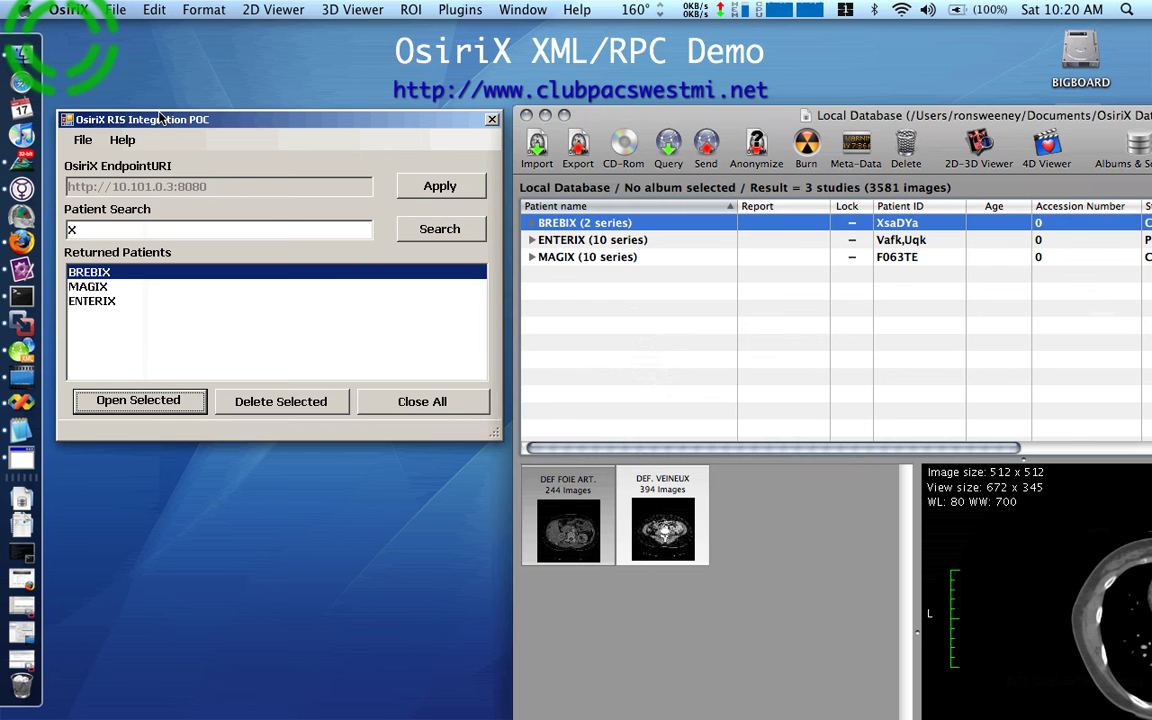
{"action": "left_click", "coordinate": [186, 125]}
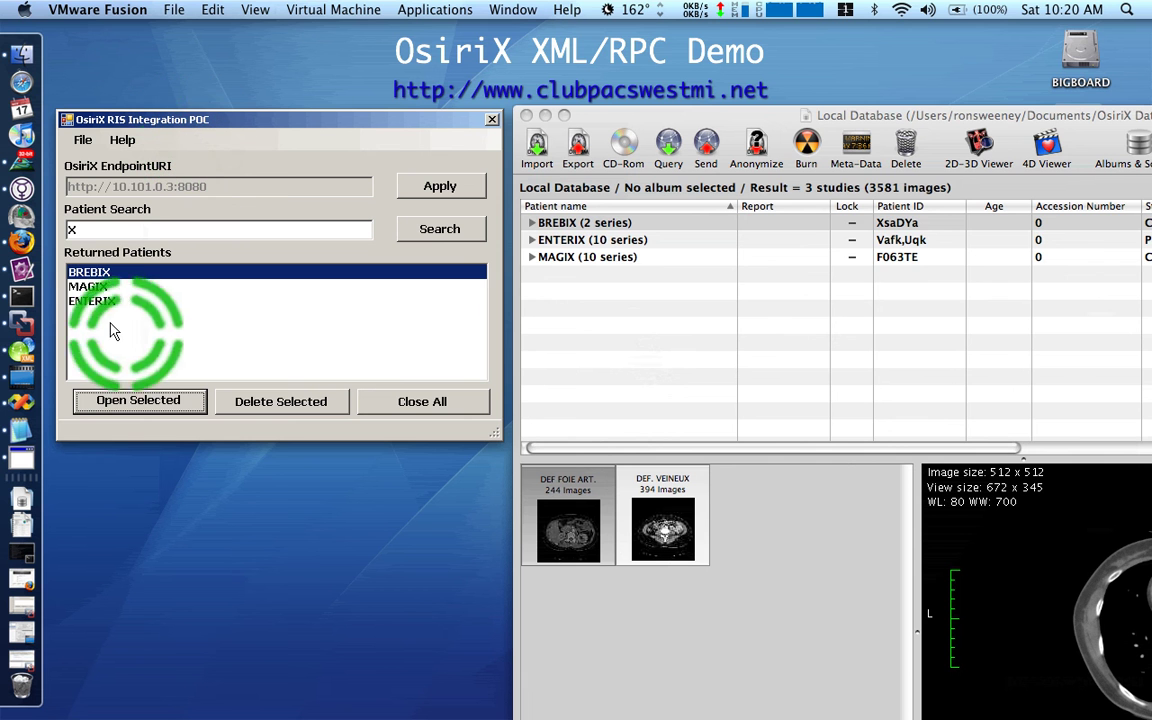
{"action": "left_click", "coordinate": [100, 287]}
{"action": "left_click", "coordinate": [140, 400]}
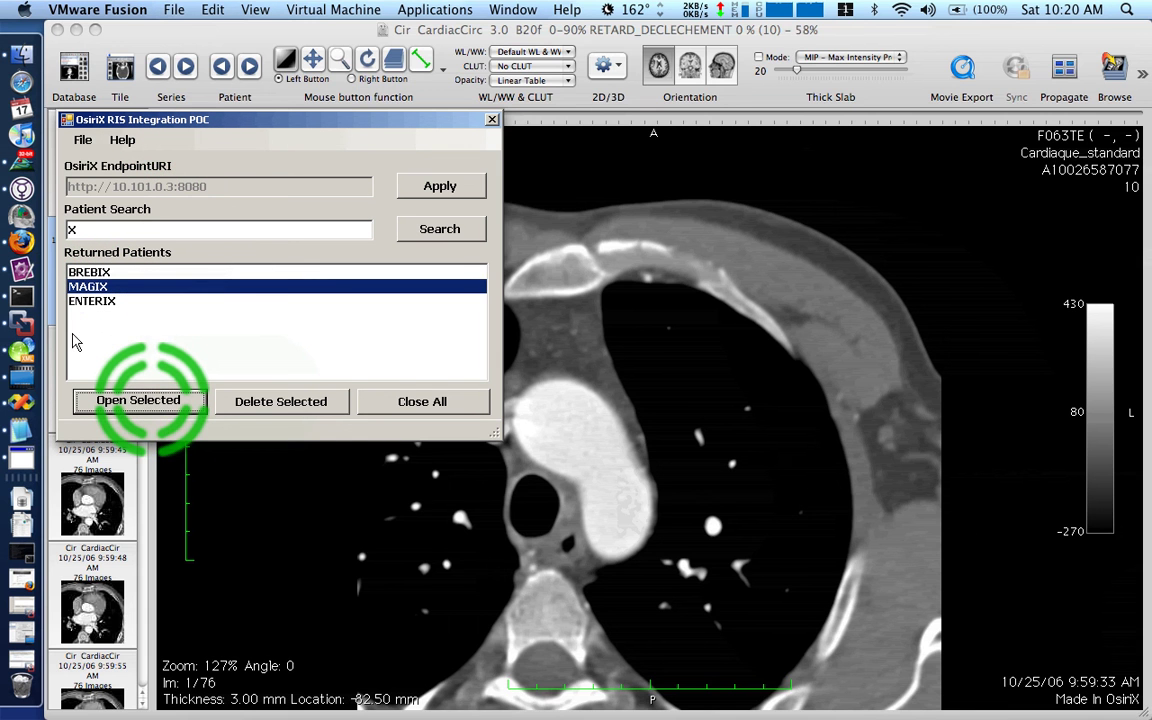
Step: Open ENTERIX's study in OsiriX, then close all open viewers
{"action": "left_click", "coordinate": [89, 310]}
{"action": "left_click", "coordinate": [135, 393]}
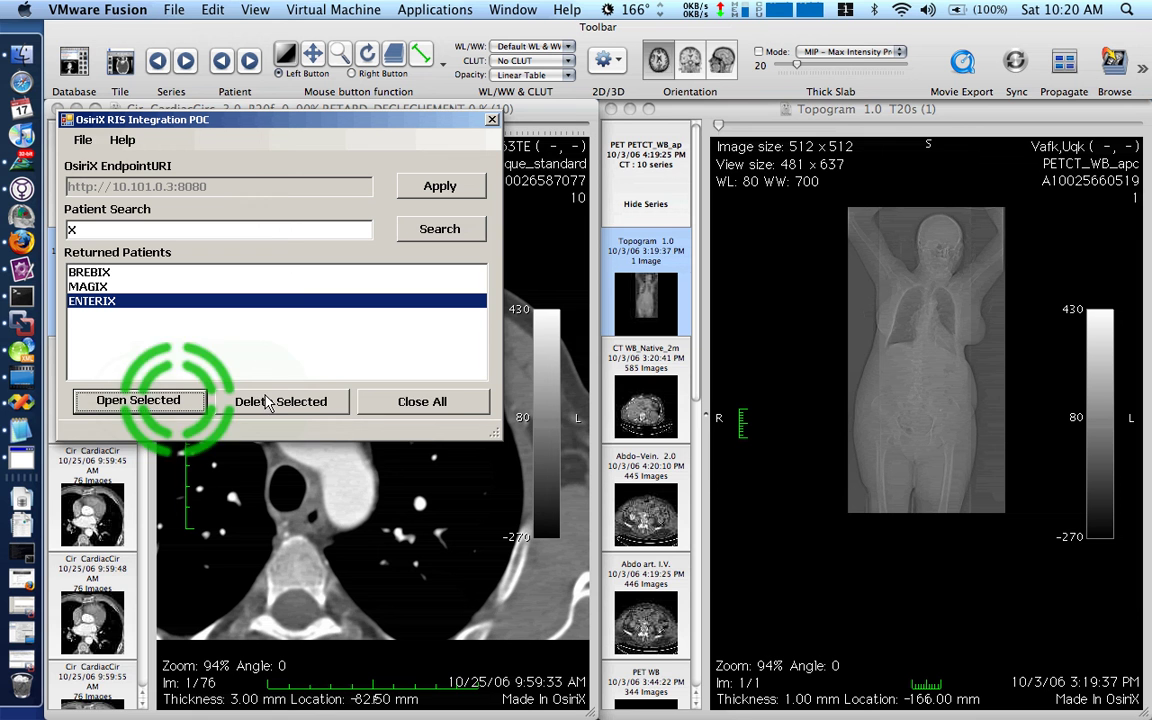
{"action": "left_click", "coordinate": [410, 404]}
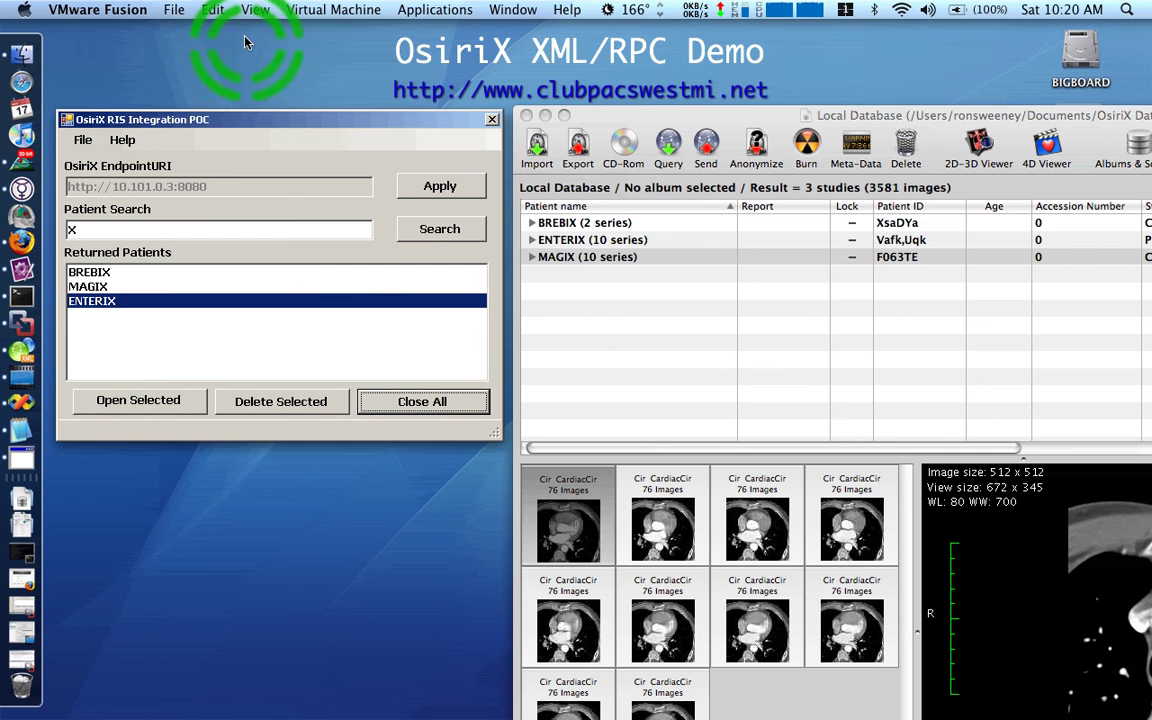
Step: Delete patient BREBIX, leaving ENTERIX and MAGIX, and minimise the OsiriX database window
{"action": "left_click", "coordinate": [110, 287]}
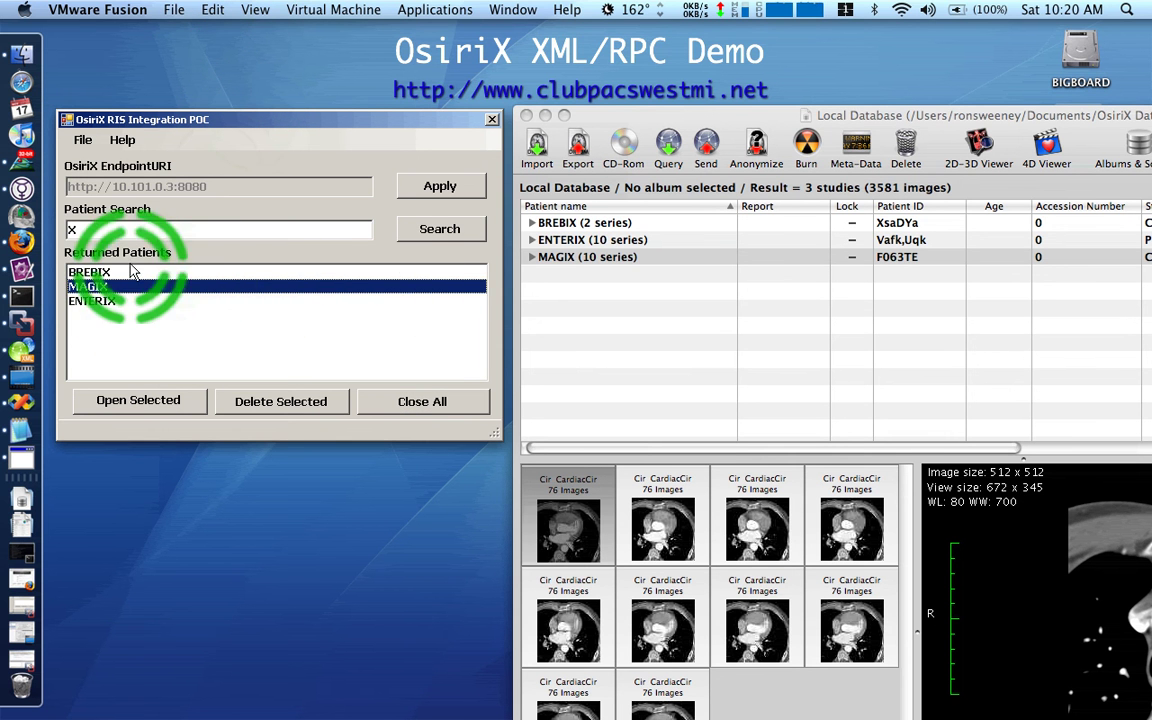
{"action": "left_click", "coordinate": [96, 272]}
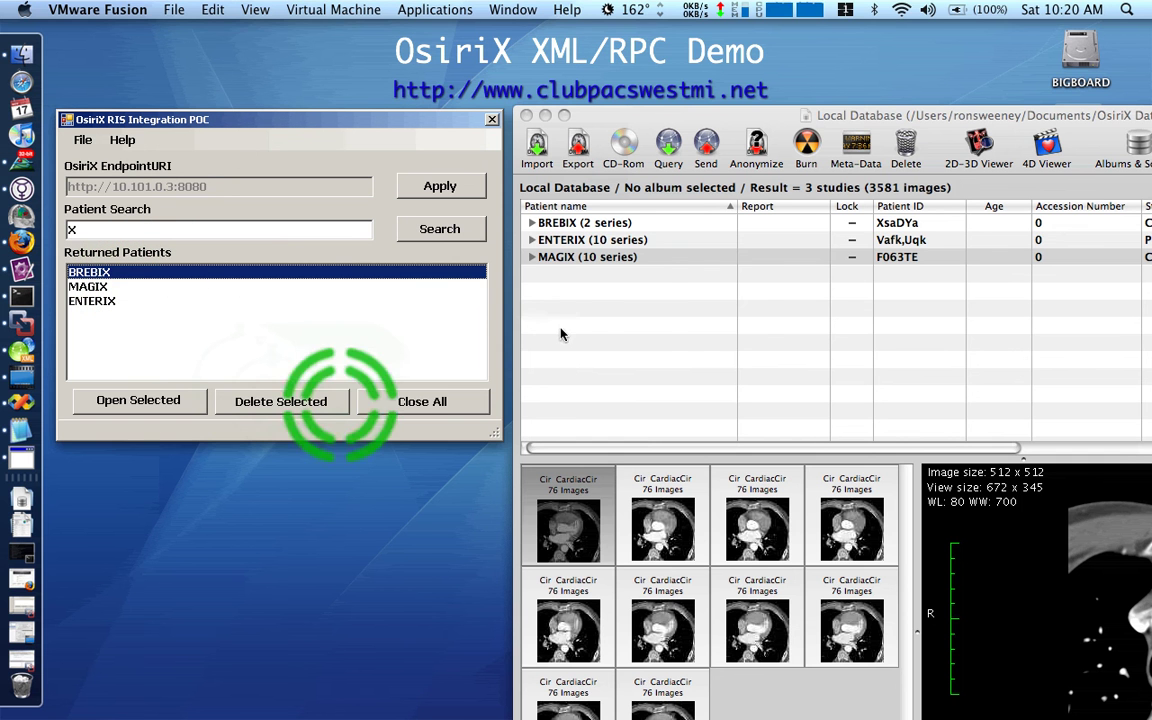
{"action": "left_click", "coordinate": [322, 410]}
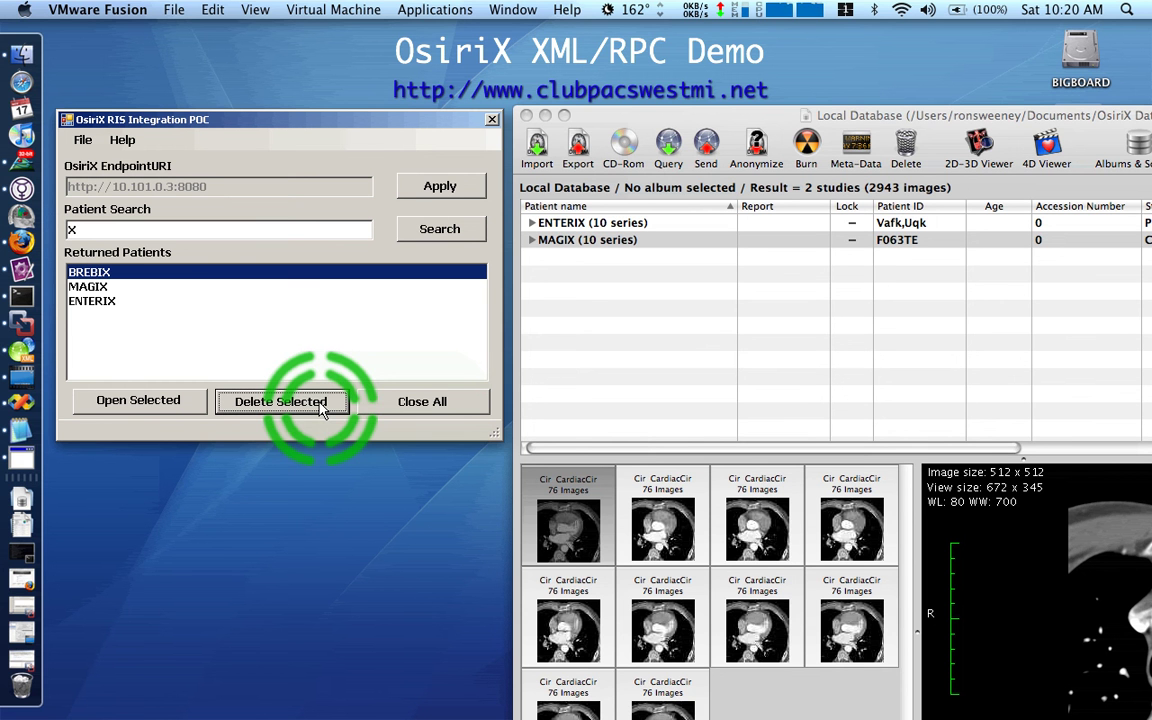
{"action": "left_click", "coordinate": [546, 117]}
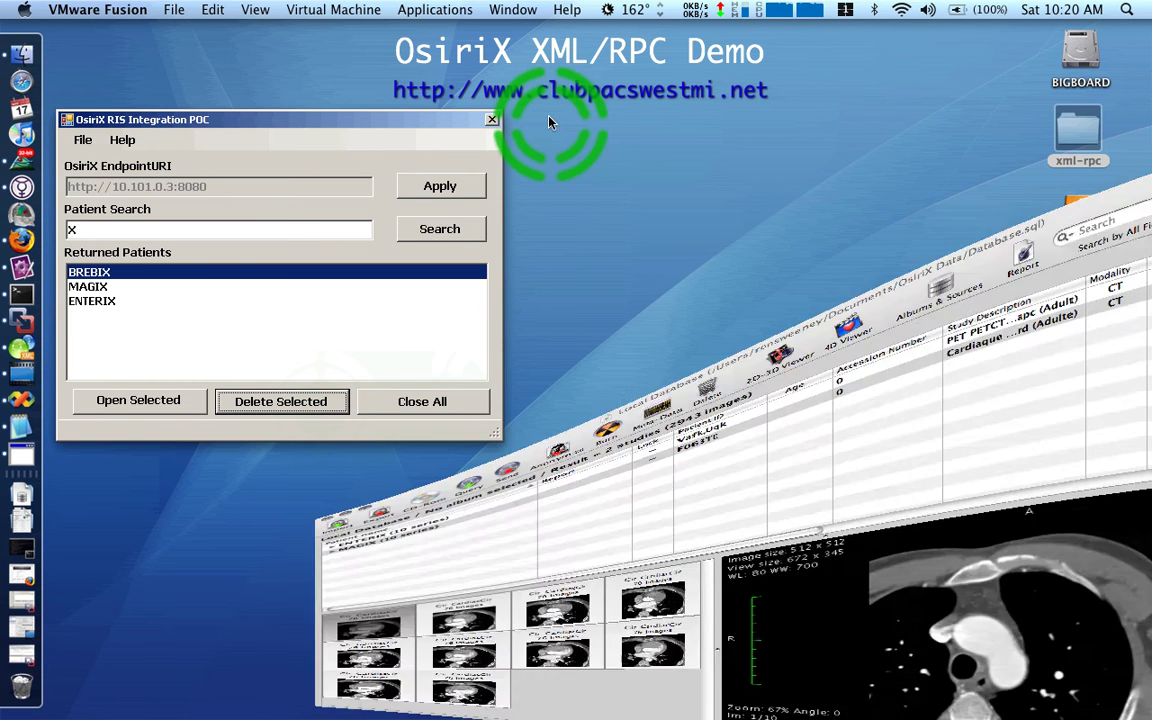